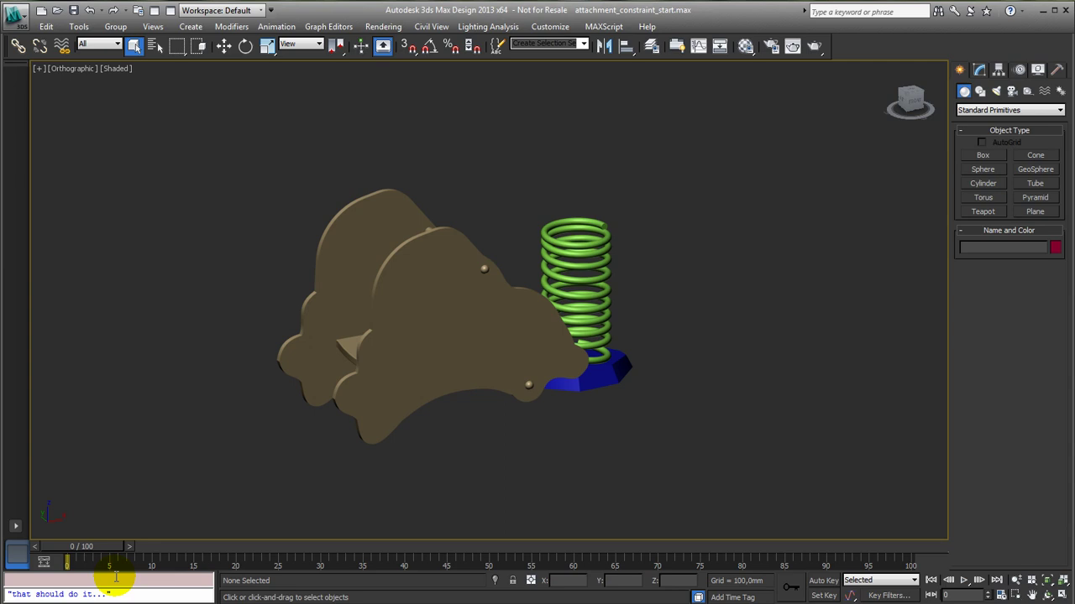
- Preview the spring's bounce on the timeline, then select the brown toy car Line01
{"action": "mouse_move", "coordinate": [96, 552]}
{"action": "left_mouse_down"}
{"action": "mouse_move", "coordinate": [300, 546]}
{"action": "mouse_move", "coordinate": [68, 561]}
{"action": "mouse_move", "coordinate": [515, 532]}
{"action": "mouse_move", "coordinate": [84, 562]}
{"action": "left_mouse_up"}
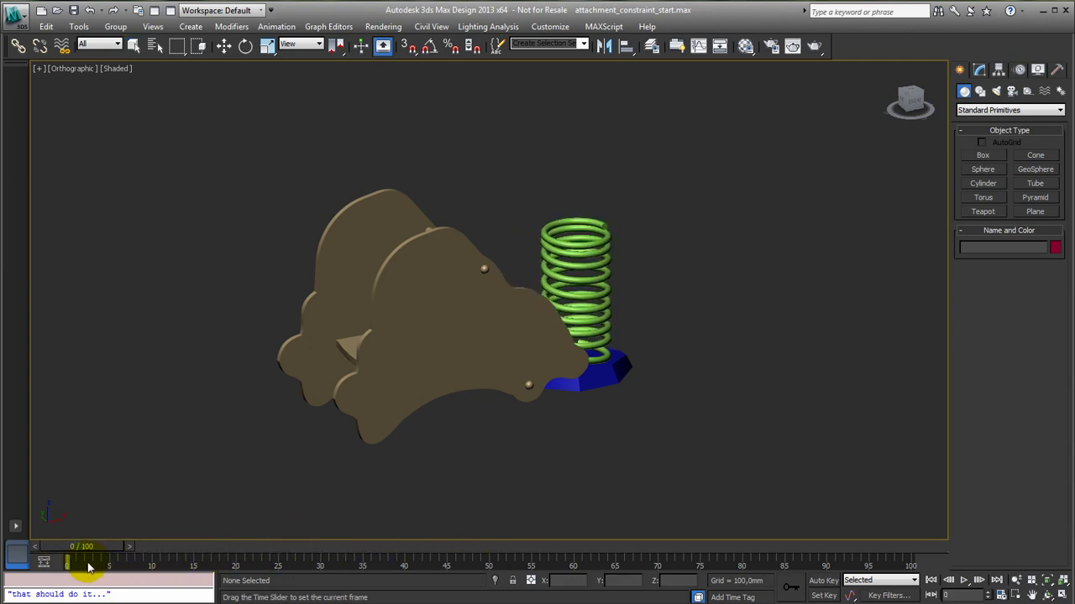
{"action": "key", "text": "q"}
{"action": "left_click", "coordinate": [433, 376]}
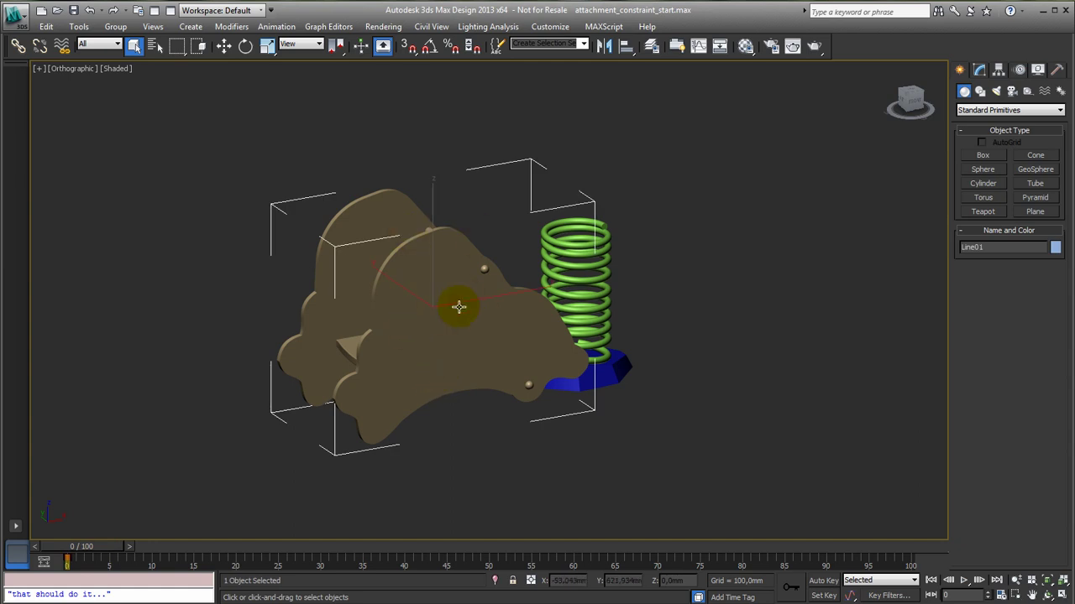
- Attachment-constrain the car Line01 to the spring Helix02, then zoom in and scrub to check it
{"action": "left_click", "coordinate": [276, 26]}
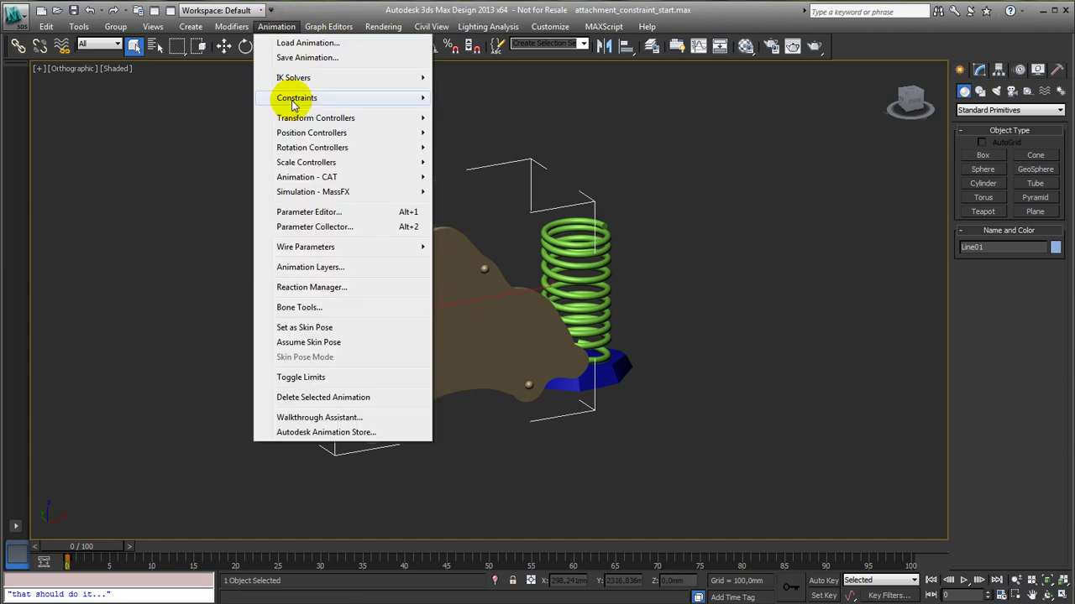
{"action": "mouse_move", "coordinate": [293, 102]}
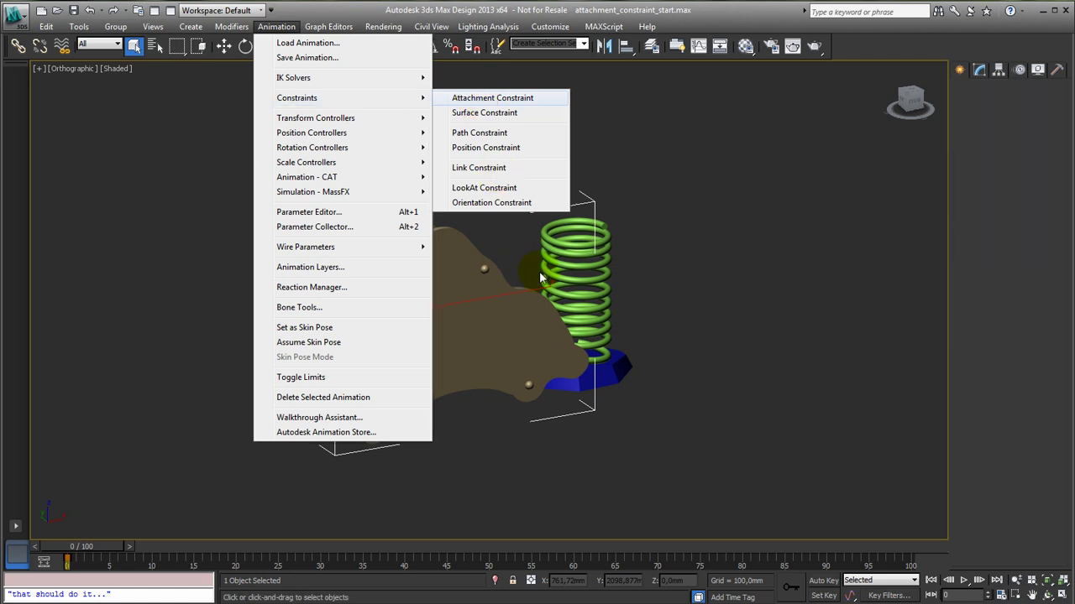
{"action": "left_click", "coordinate": [579, 244]}
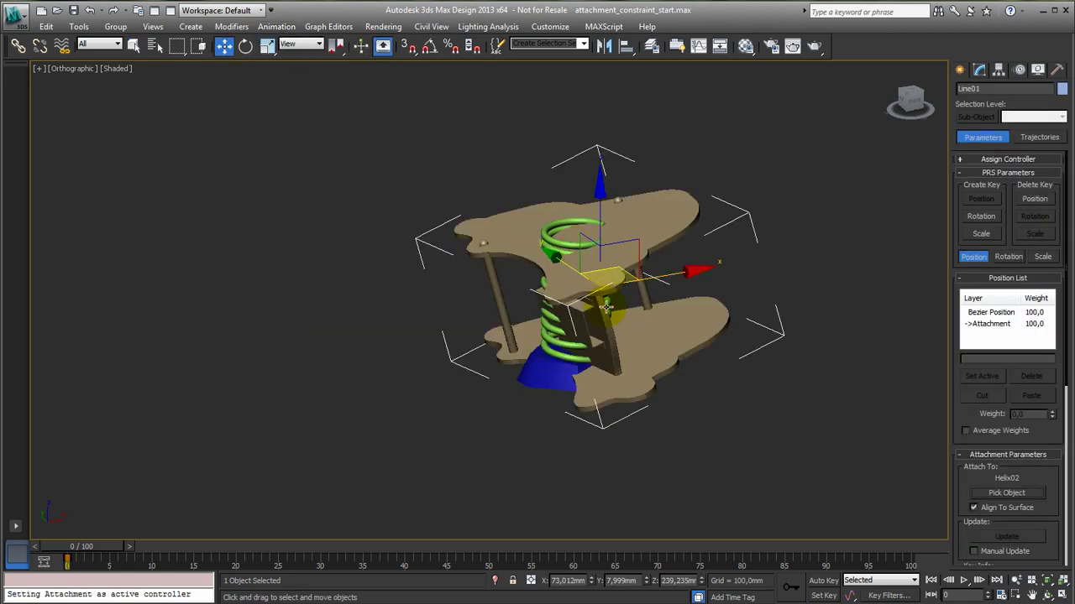
{"action": "scroll", "coordinate": [582, 380], "scroll_direction": "up", "scroll_amount": 8}
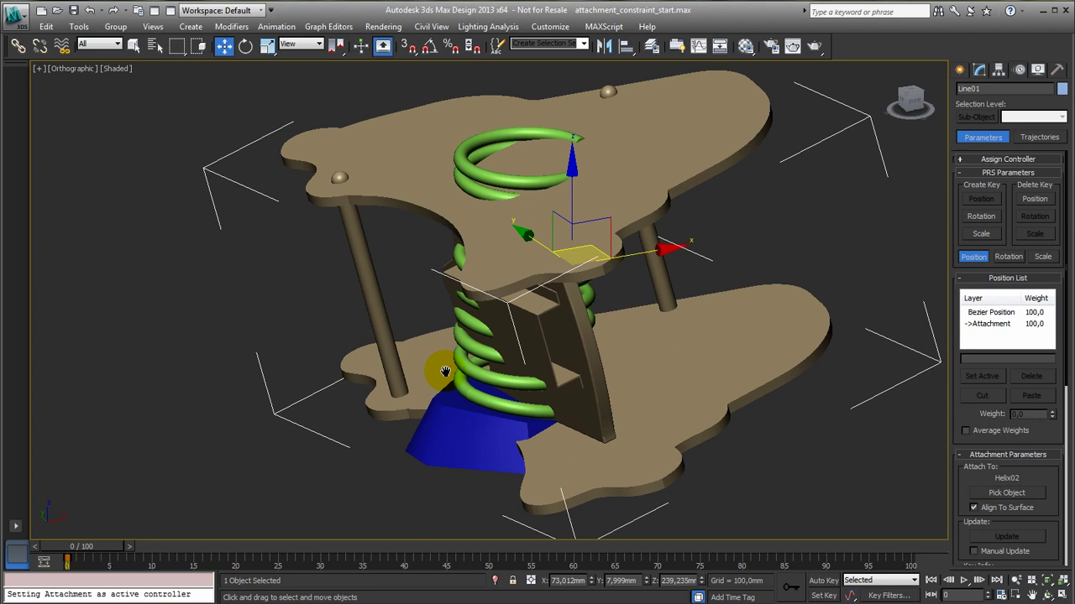
{"action": "middle_click_drag", "start_coordinate": [371, 359], "coordinate": [362, 361]}
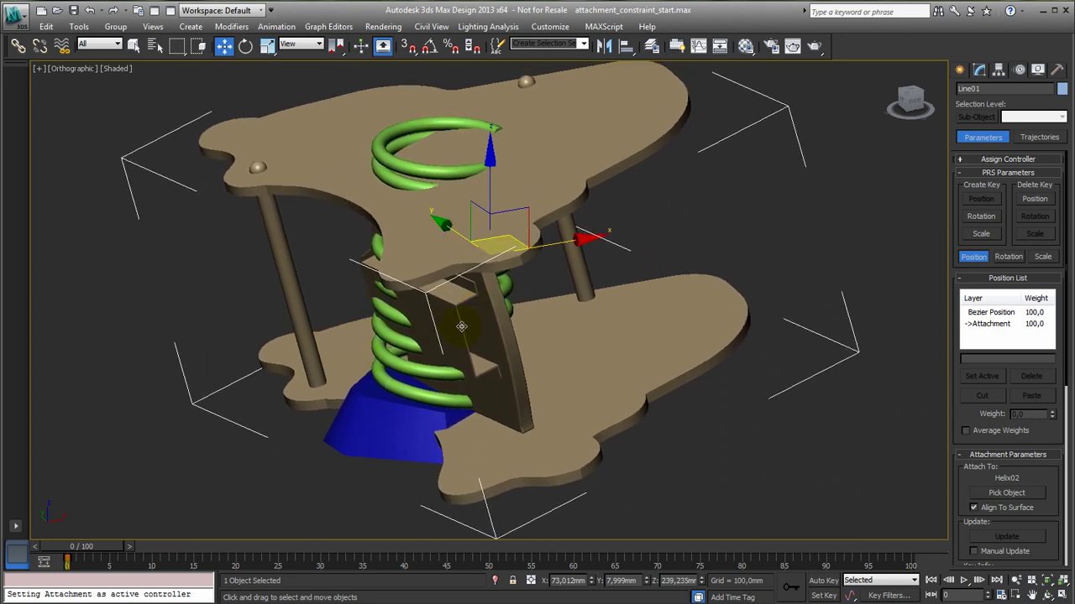
{"action": "mouse_move", "coordinate": [110, 550]}
{"action": "left_mouse_down"}
{"action": "mouse_move", "coordinate": [825, 525]}
{"action": "mouse_move", "coordinate": [119, 537]}
{"action": "mouse_move", "coordinate": [107, 552]}
{"action": "left_mouse_up"}
- Raise the car's attachment face on Helix02 to 100 in the Attachment Parameters
{"action": "key", "text": "w"}
{"action": "left_click_drag", "start_coordinate": [964, 413], "coordinate": [961, 114]}
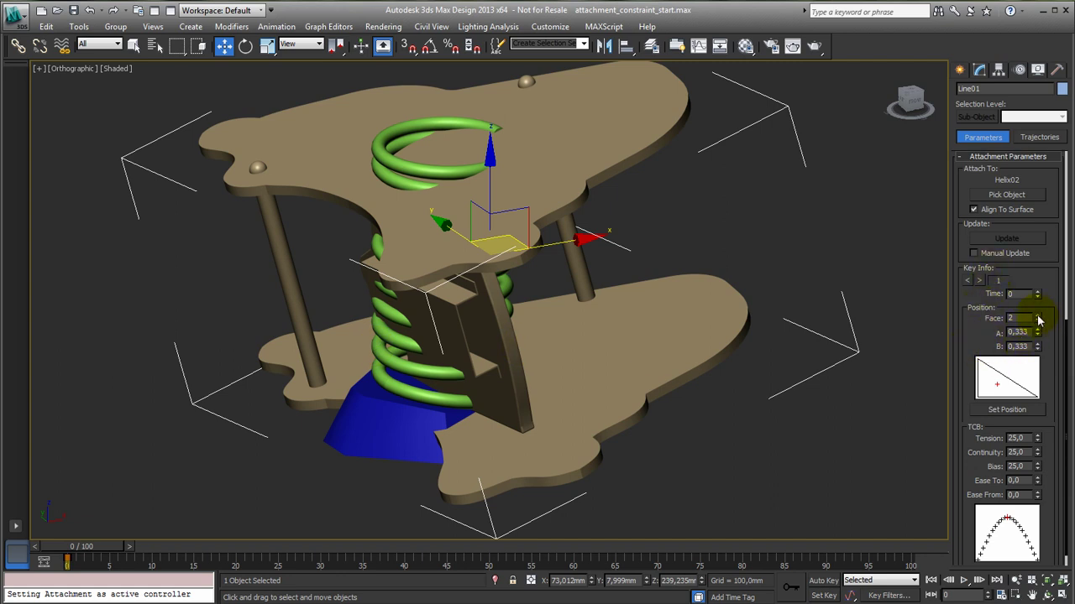
{"action": "left_click_drag", "start_coordinate": [1038, 319], "coordinate": [1039, 382]}
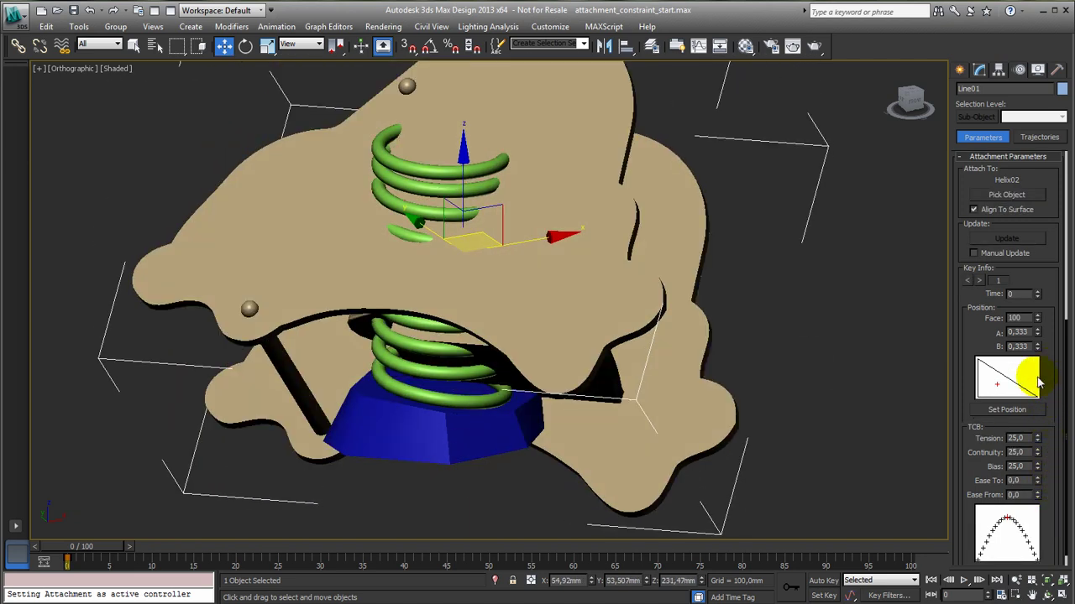
- With Set Position, drag the attachment point to face 9132 (A 0.225, B 0.322) near the spring top
{"action": "left_click", "coordinate": [1007, 411]}
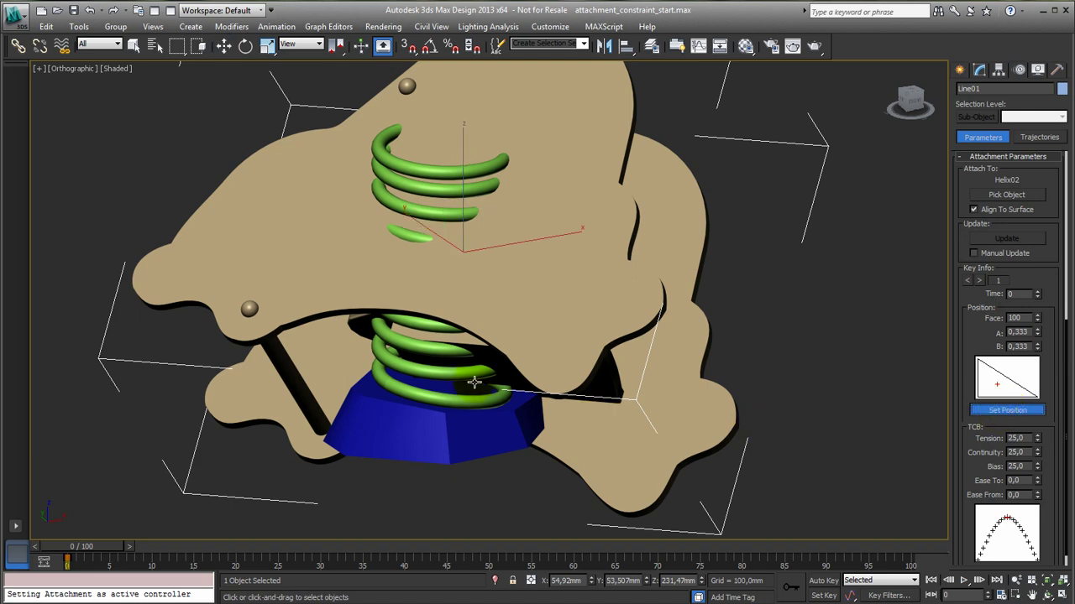
{"action": "scroll", "coordinate": [441, 244], "scroll_direction": "up", "scroll_amount": 2}
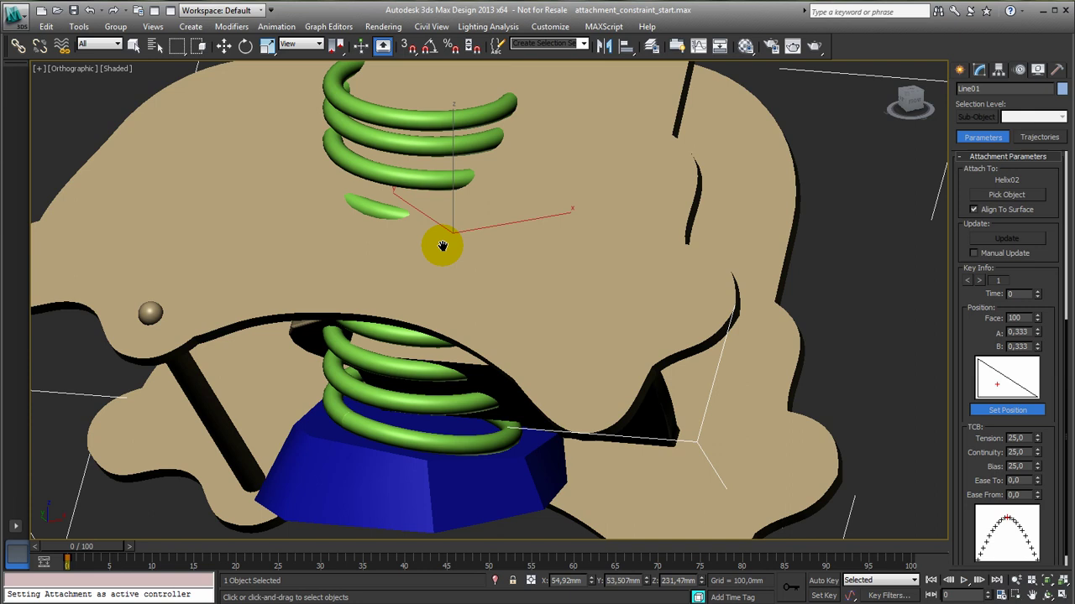
{"action": "middle_click_drag", "start_coordinate": [442, 245], "coordinate": [513, 334]}
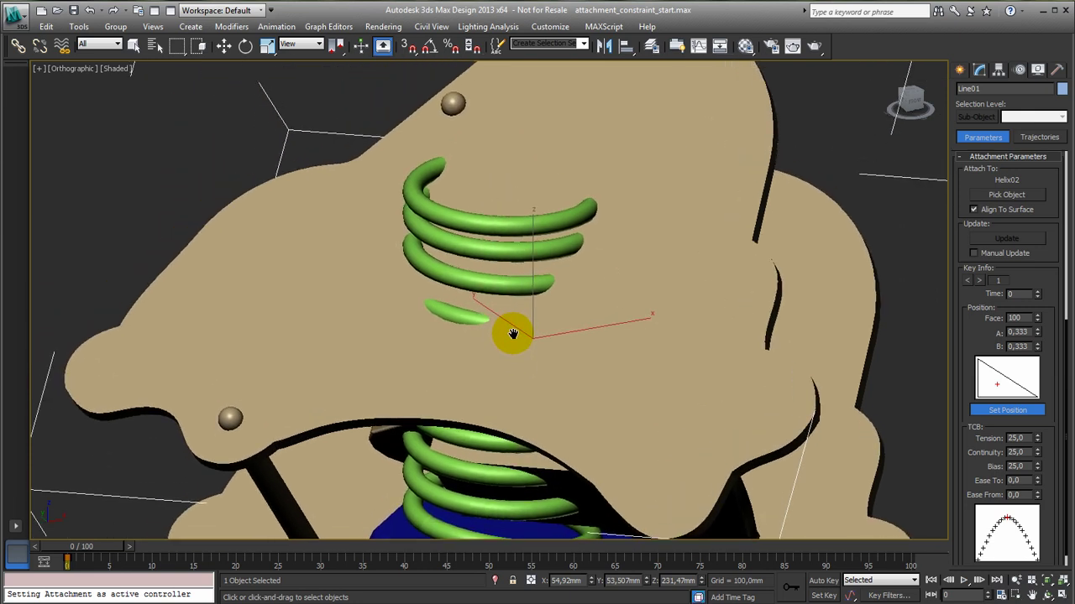
{"action": "left_click_drag", "start_coordinate": [514, 288], "coordinate": [577, 165]}
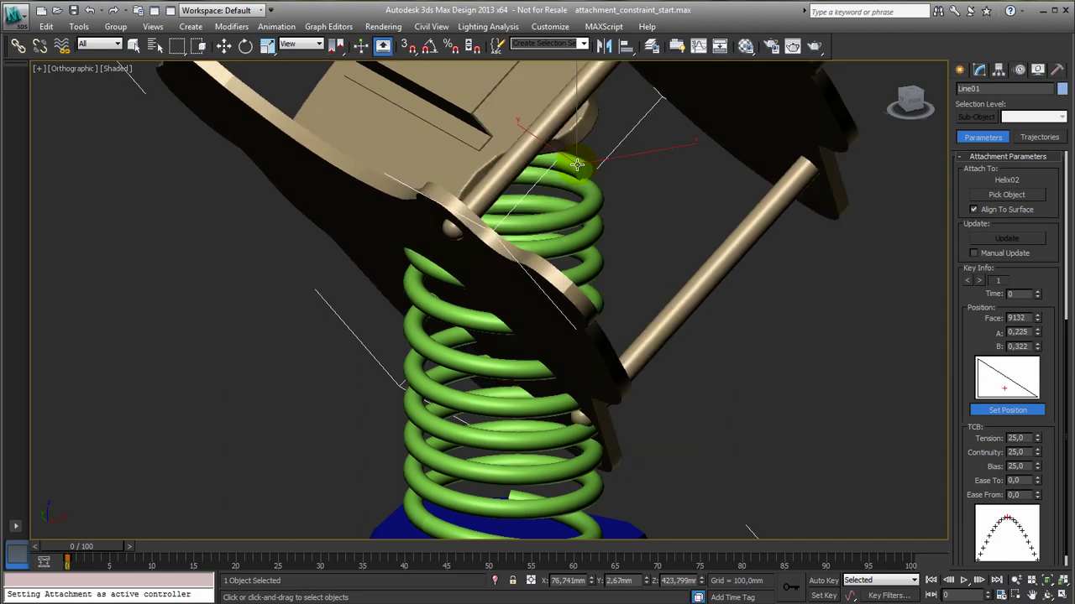
- In wireframe, move the attachment to face 9134 on the top coil (A 0.541, B 0.183), then return to shaded
{"action": "key", "text": "F3"}
{"action": "scroll", "coordinate": [559, 293], "scroll_direction": "up", "scroll_amount": 6}
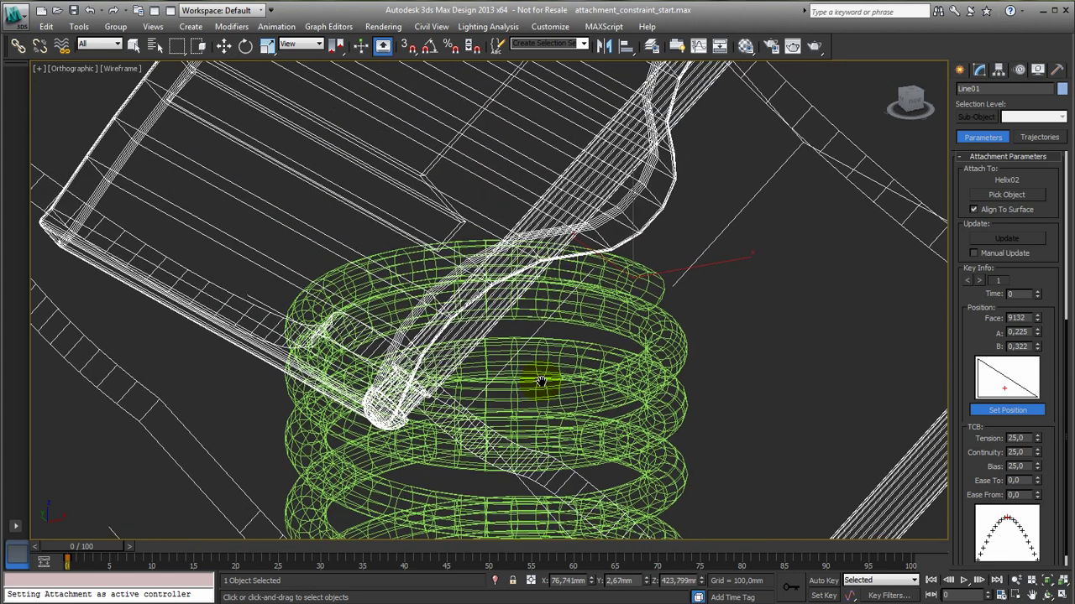
{"action": "mouse_move", "coordinate": [542, 377]}
{"action": "middle_mouse_down"}
{"action": "mouse_move", "coordinate": [422, 454]}
{"action": "mouse_move", "coordinate": [411, 432]}
{"action": "middle_mouse_up"}
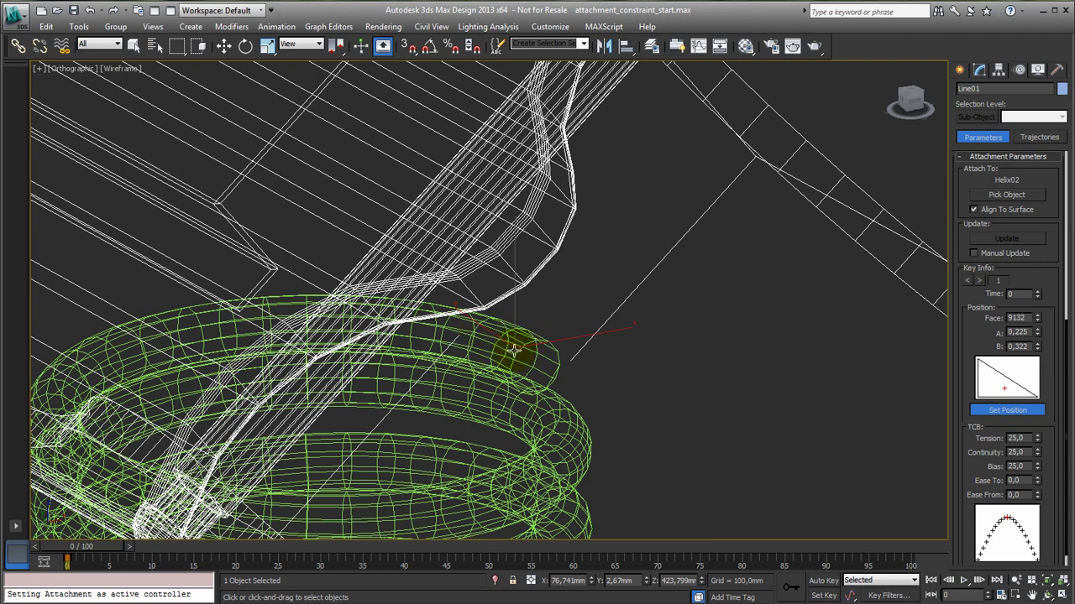
{"action": "left_click_drag", "start_coordinate": [514, 347], "coordinate": [518, 336]}
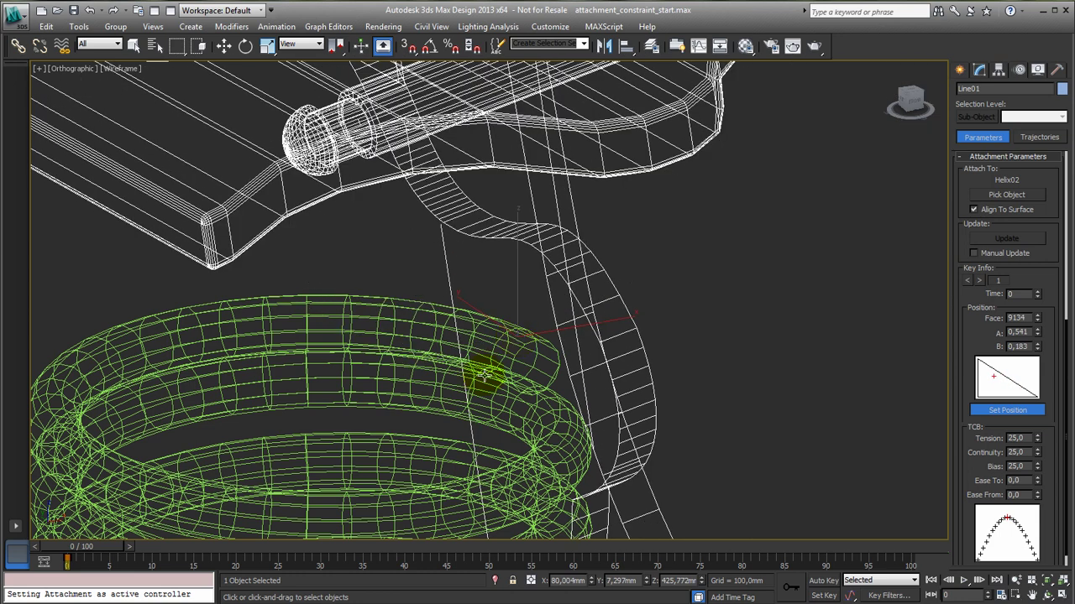
{"action": "scroll", "coordinate": [486, 376], "scroll_direction": "down", "scroll_amount": 5}
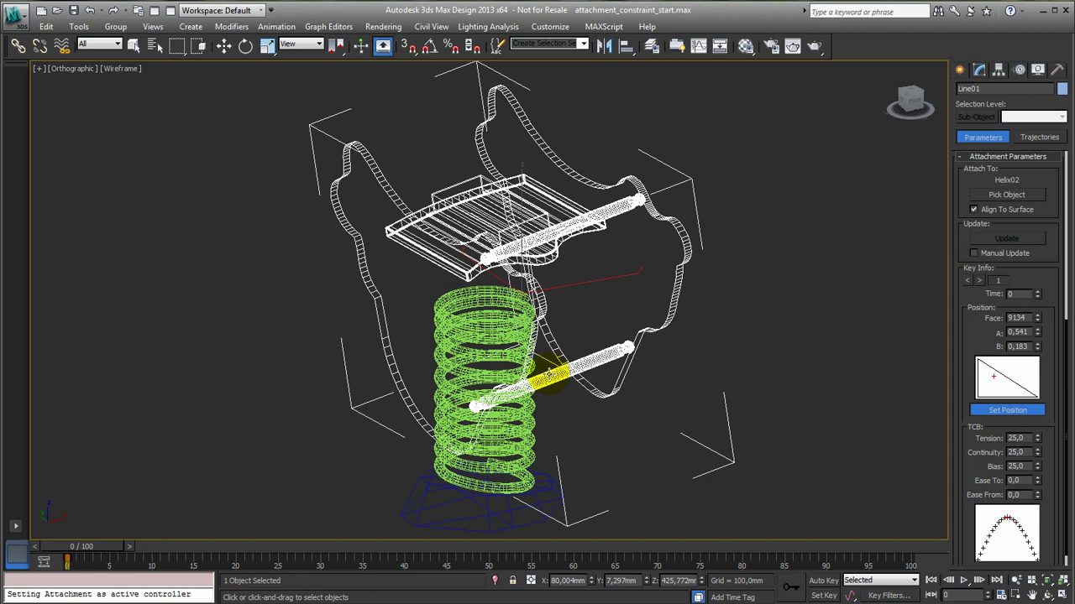
{"action": "key", "text": "F3"}
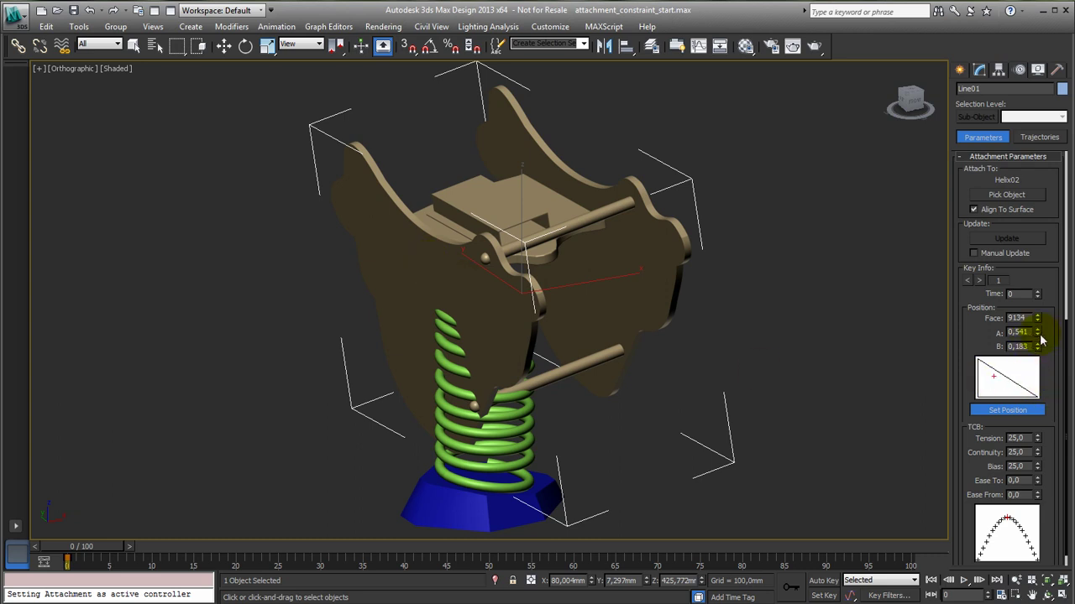
- Fine-tune the attachment on face 9134 to A 0.491 and B 0.037
{"action": "mouse_move", "coordinate": [1040, 338]}
{"action": "left_mouse_down"}
{"action": "mouse_move", "coordinate": [1036, 299]}
{"action": "mouse_move", "coordinate": [1032, 375]}
{"action": "mouse_move", "coordinate": [1042, 327]}
{"action": "left_mouse_up"}
{"action": "left_click", "coordinate": [1004, 383]}
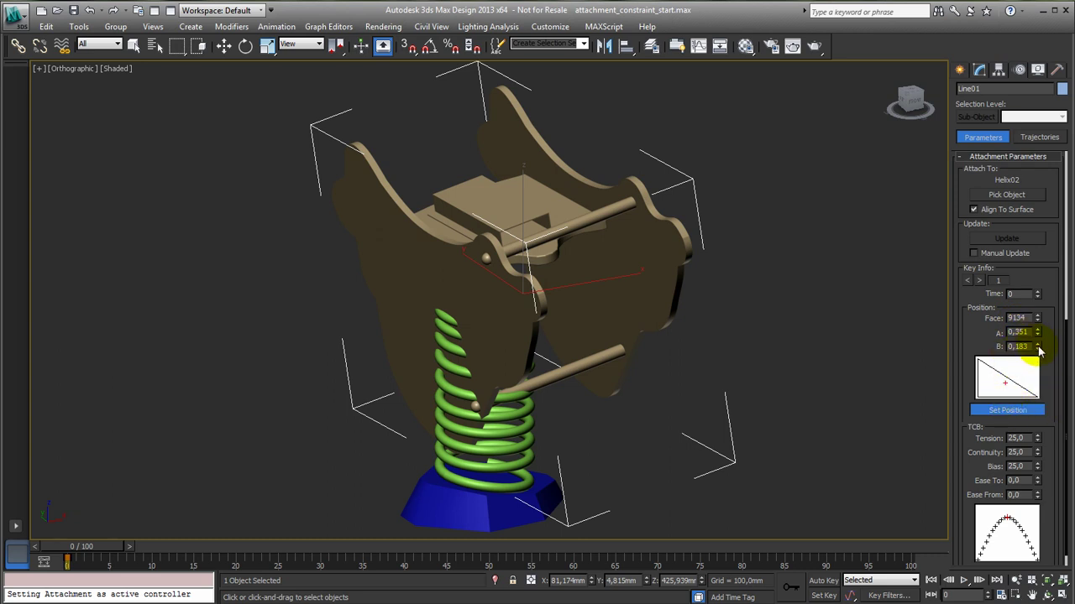
{"action": "left_click_drag", "start_coordinate": [1039, 334], "coordinate": [1007, 382]}
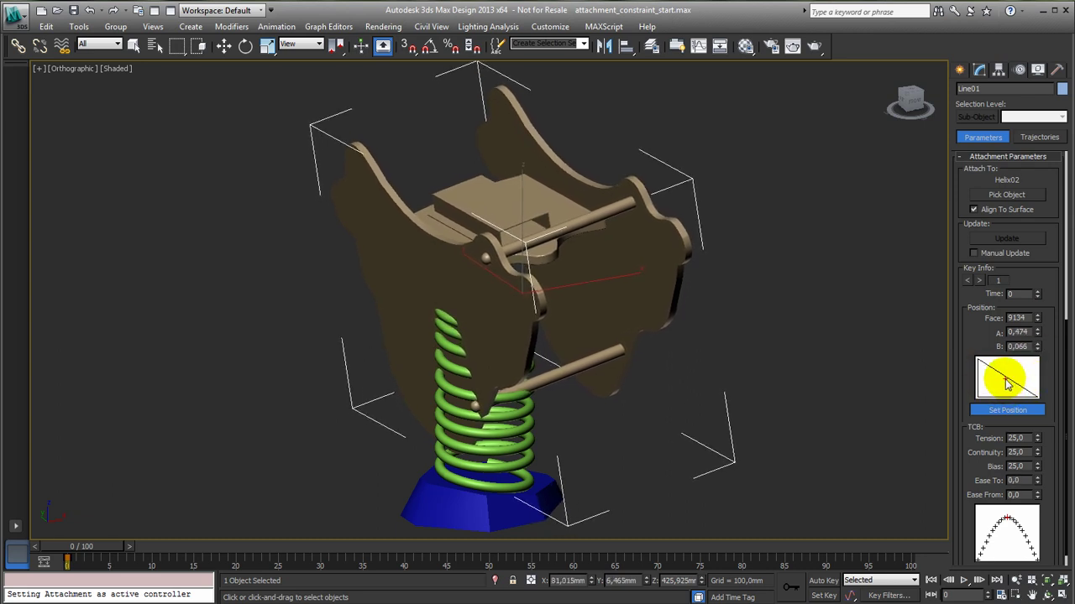
{"action": "scroll", "coordinate": [964, 457], "scroll_direction": "down", "scroll_amount": 1}
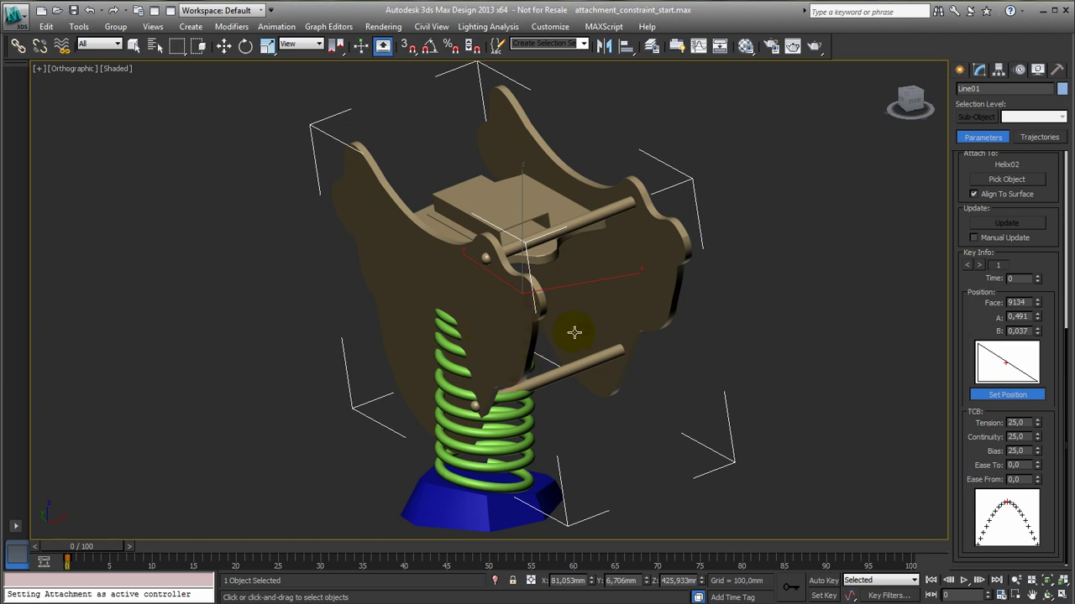
- Turn on Affect Object Only in the pivot settings and centre the car in the Left view
{"action": "left_click", "coordinate": [999, 72]}
{"action": "key", "text": "w"}
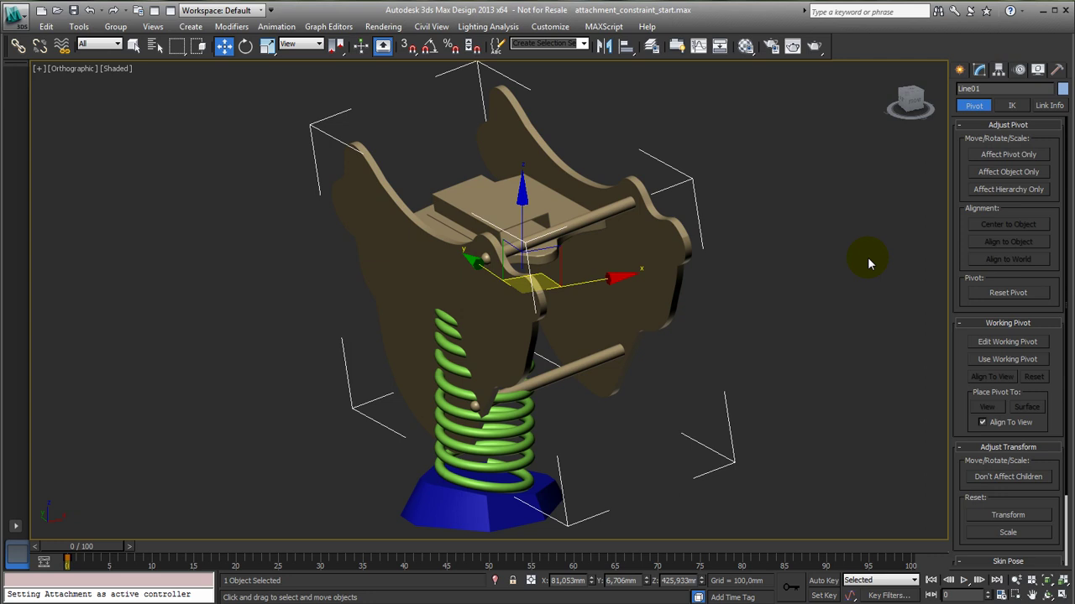
{"action": "left_click", "coordinate": [1010, 173]}
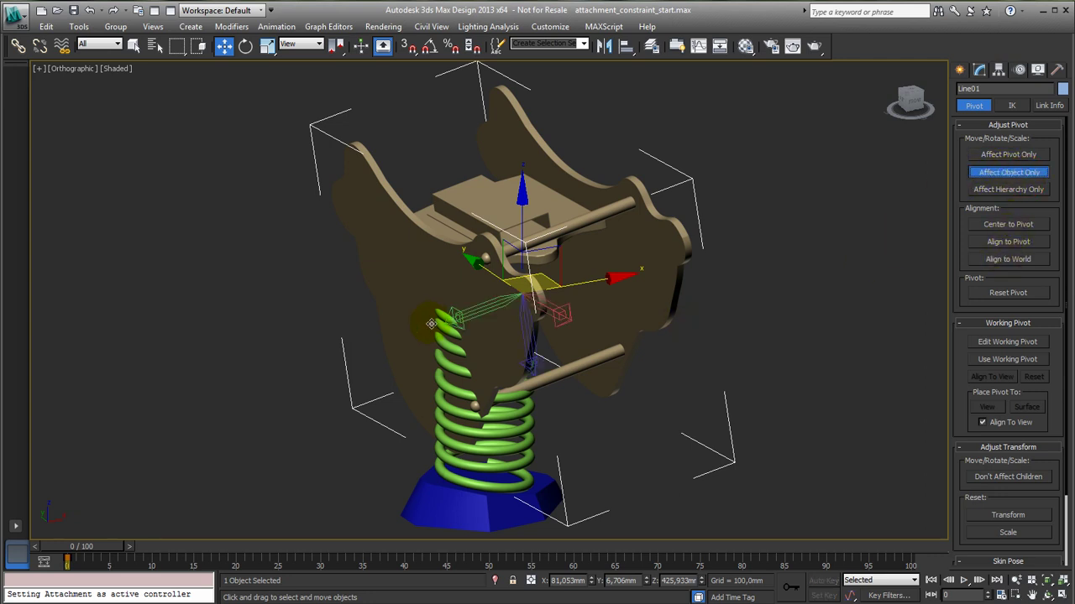
{"action": "key", "text": "l"}
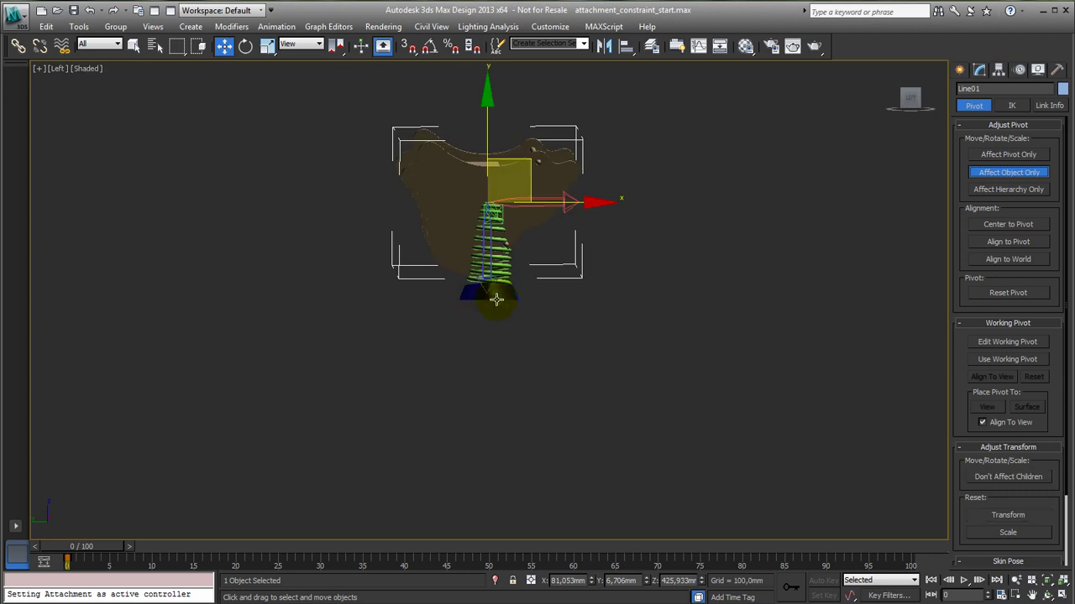
{"action": "scroll", "coordinate": [496, 359], "scroll_direction": "up", "scroll_amount": 5}
{"action": "scroll", "coordinate": [495, 360], "scroll_direction": "down", "scroll_amount": 4}
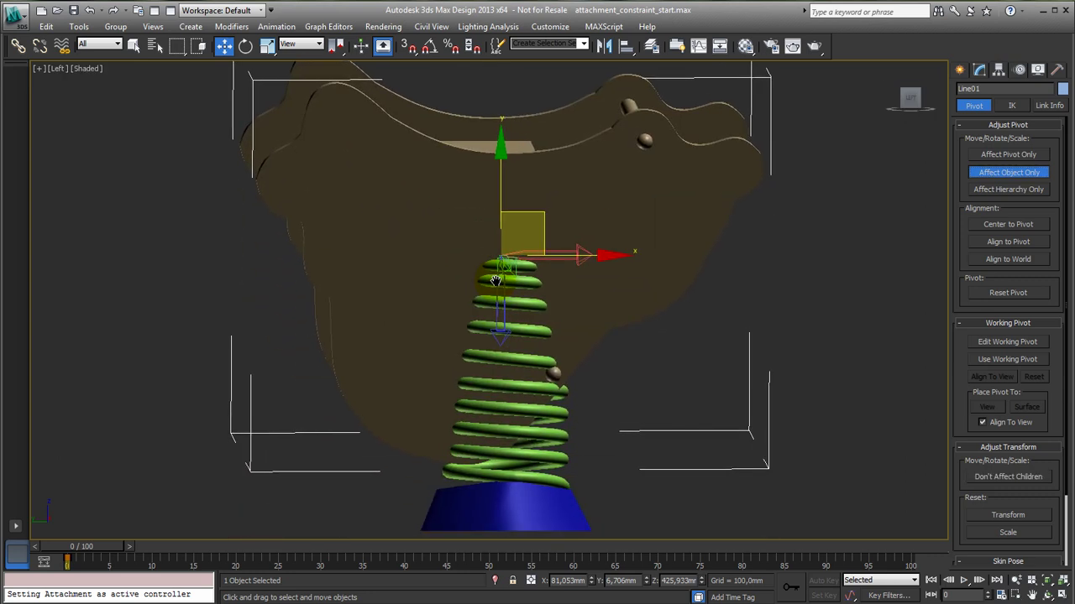
{"action": "middle_click_drag", "start_coordinate": [503, 277], "coordinate": [482, 286]}
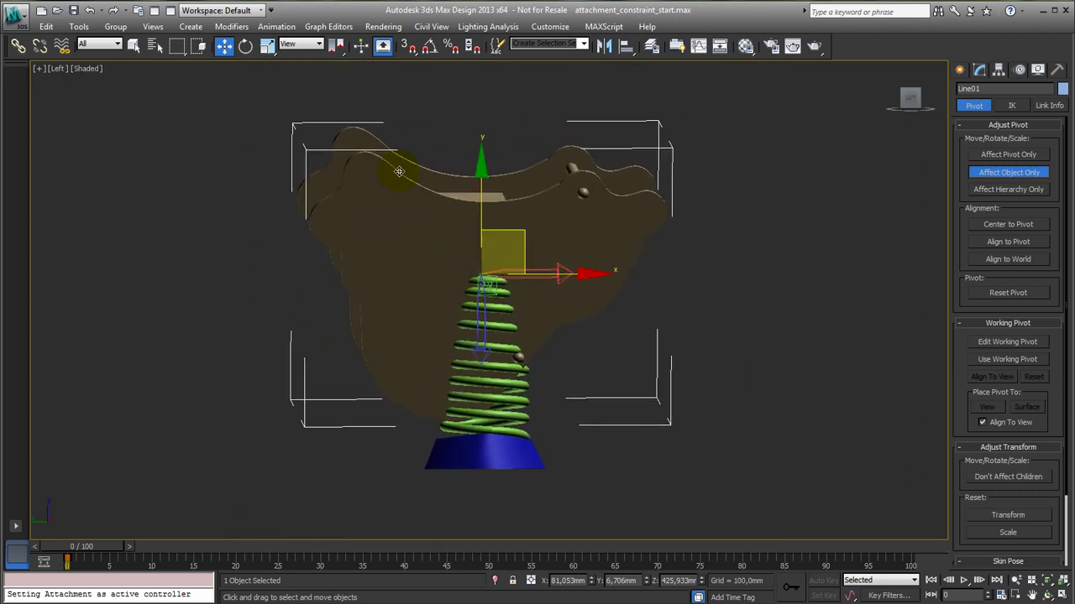
- Flip the car about 168° on X, tilt it about 4.5° on Y, and raise it above the spring
{"action": "left_click", "coordinate": [245, 45]}
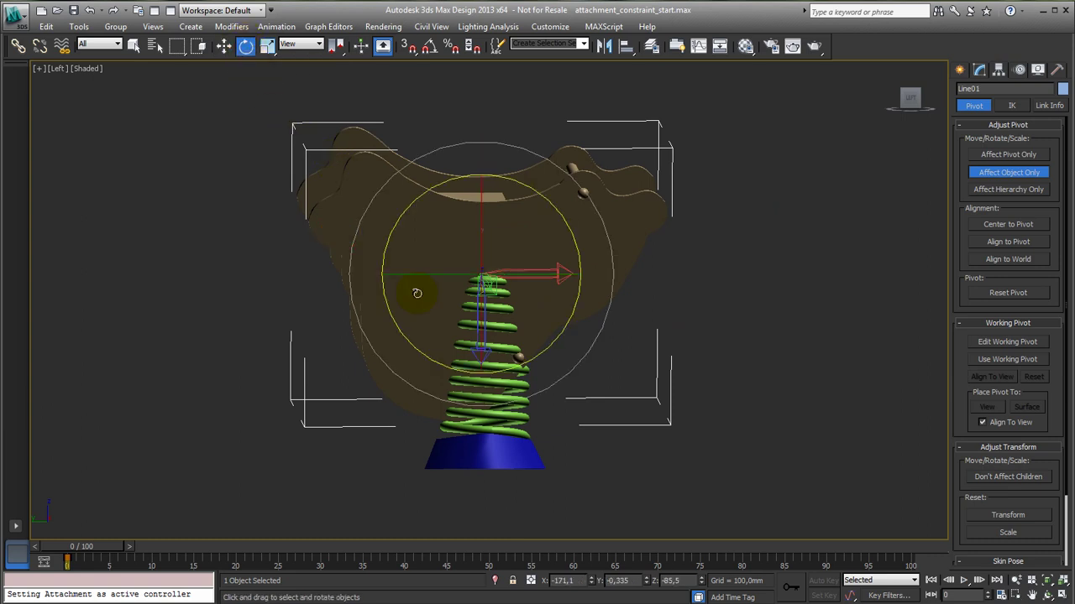
{"action": "left_click_drag", "start_coordinate": [480, 204], "coordinate": [484, 434]}
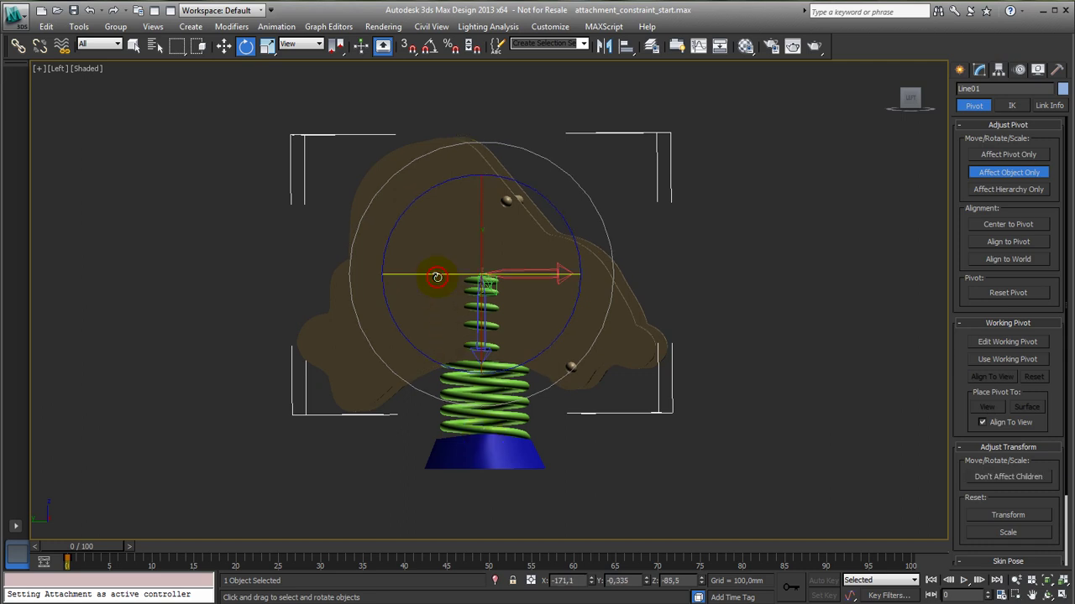
{"action": "left_click_drag", "start_coordinate": [436, 277], "coordinate": [443, 277]}
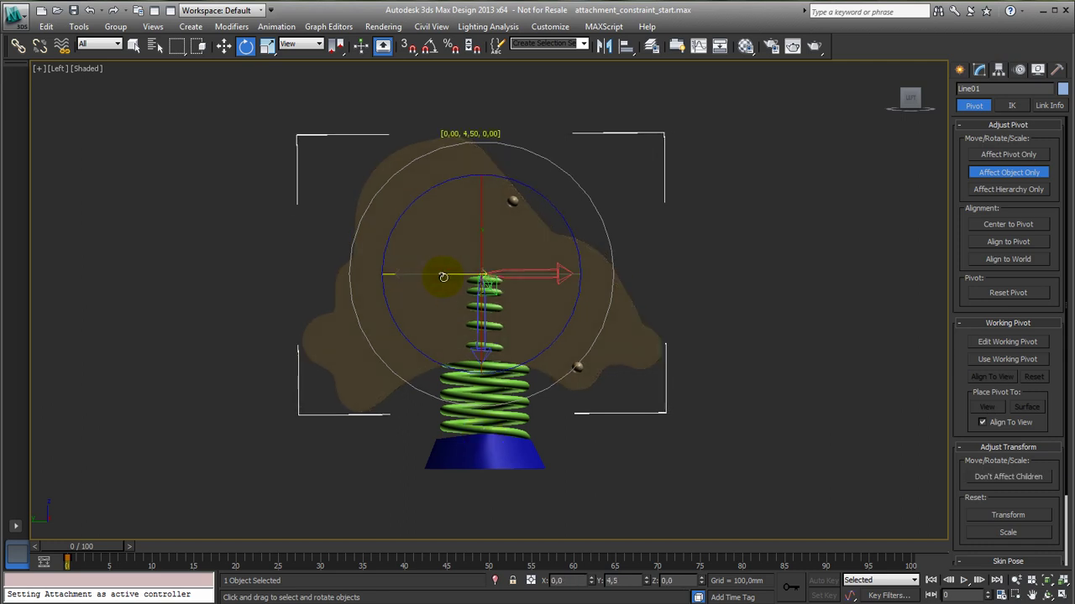
{"action": "left_click_drag", "start_coordinate": [443, 277], "coordinate": [450, 278]}
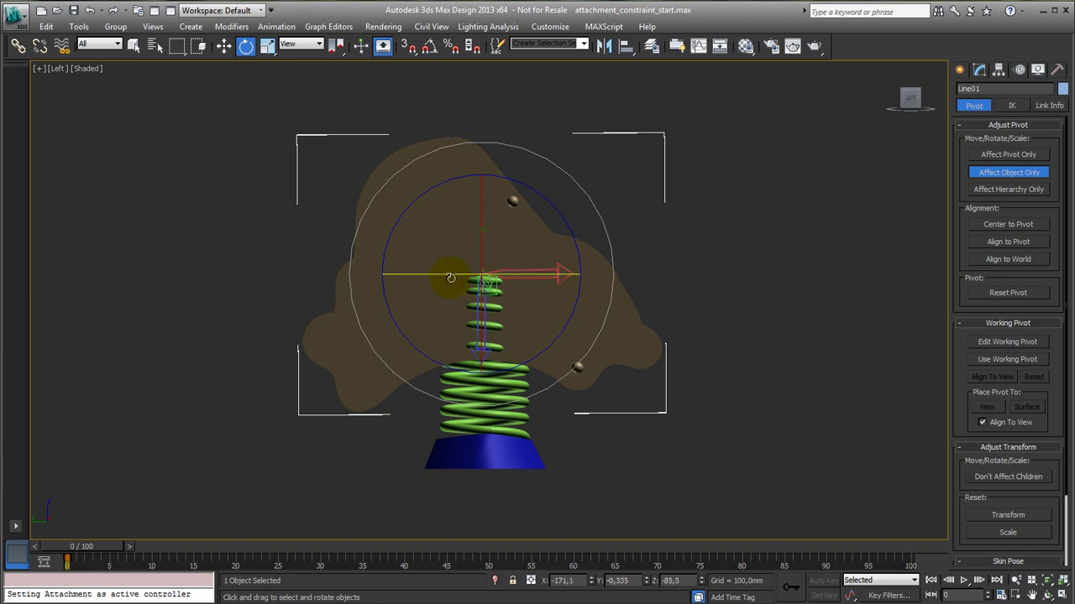
{"action": "right_click", "coordinate": [466, 288]}
{"action": "left_click", "coordinate": [480, 306]}
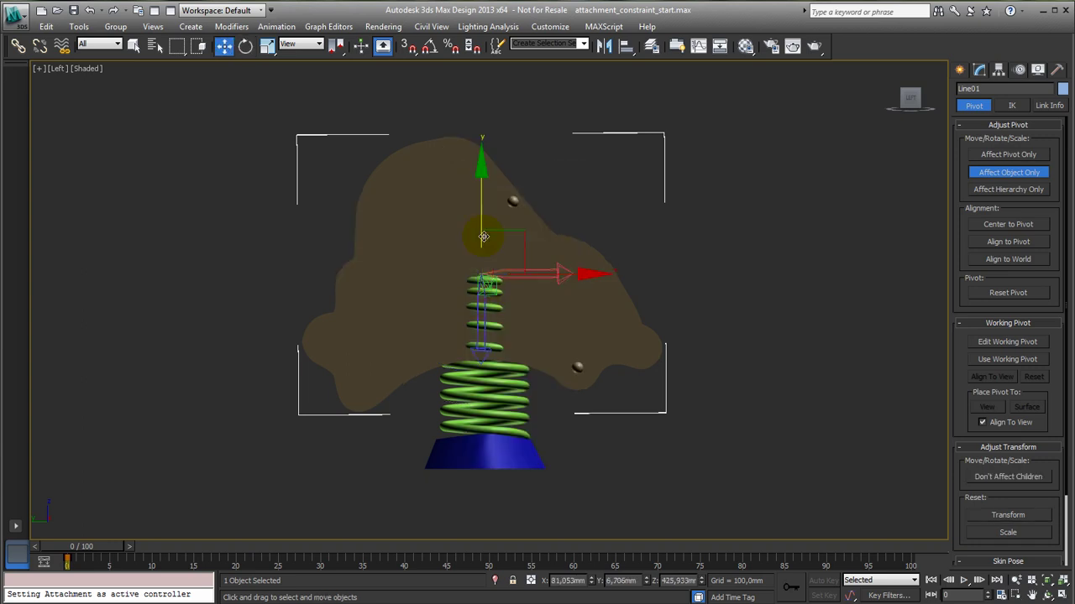
{"action": "left_click_drag", "start_coordinate": [479, 221], "coordinate": [476, 161]}
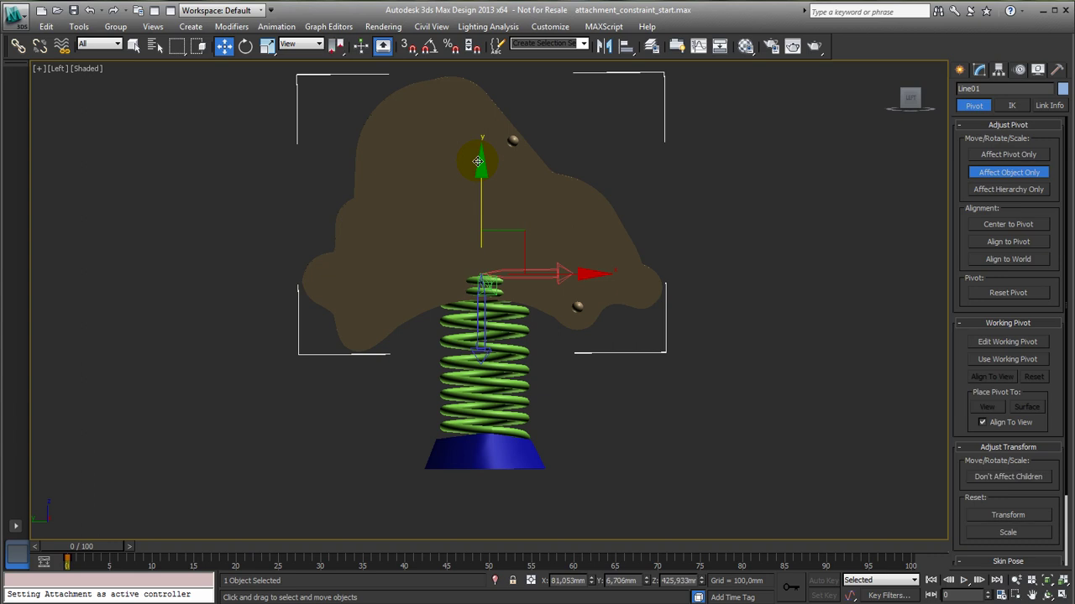
- In wireframe, nudge the car right along X and step the animation to frame 11
{"action": "key", "text": "F3"}
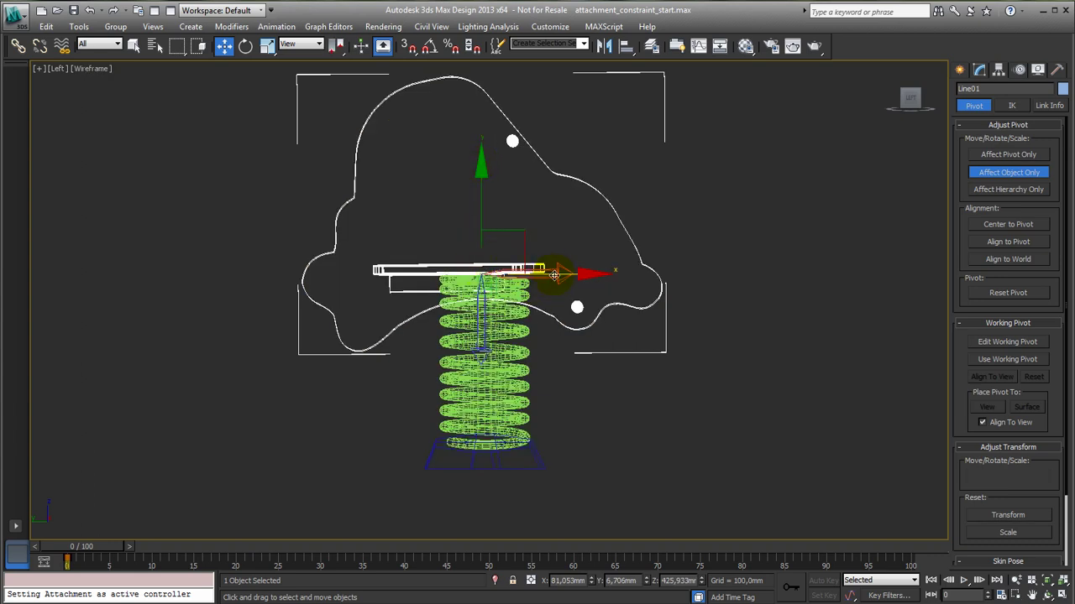
{"action": "left_click_drag", "start_coordinate": [552, 271], "coordinate": [579, 277]}
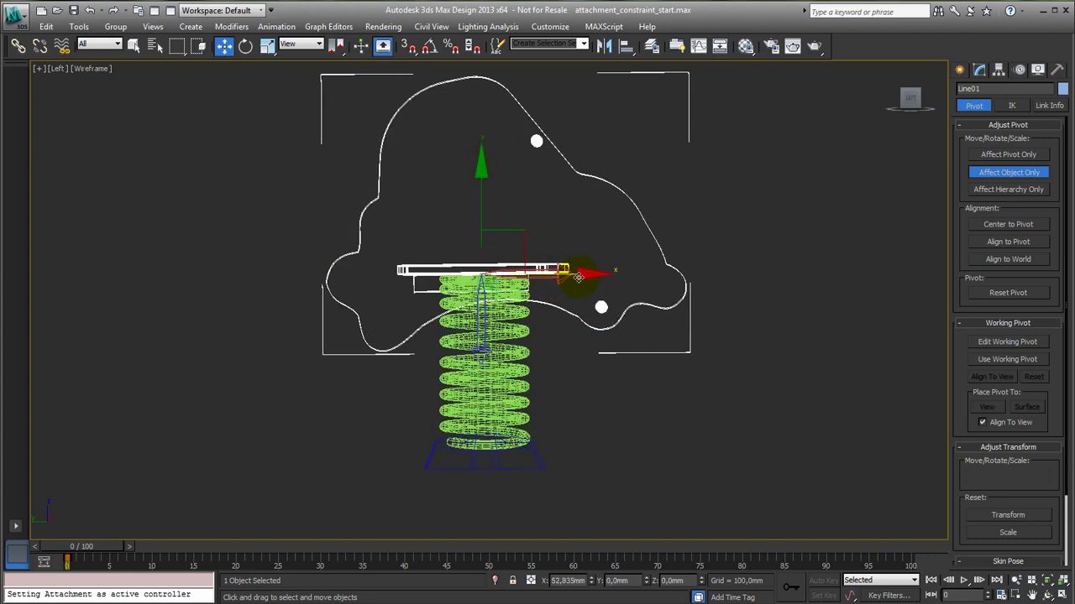
{"action": "mouse_move", "coordinate": [91, 547]}
{"action": "left_mouse_down"}
{"action": "mouse_move", "coordinate": [183, 549]}
{"action": "mouse_move", "coordinate": [93, 548]}
{"action": "left_mouse_up"}
{"action": "key", "text": "w"}
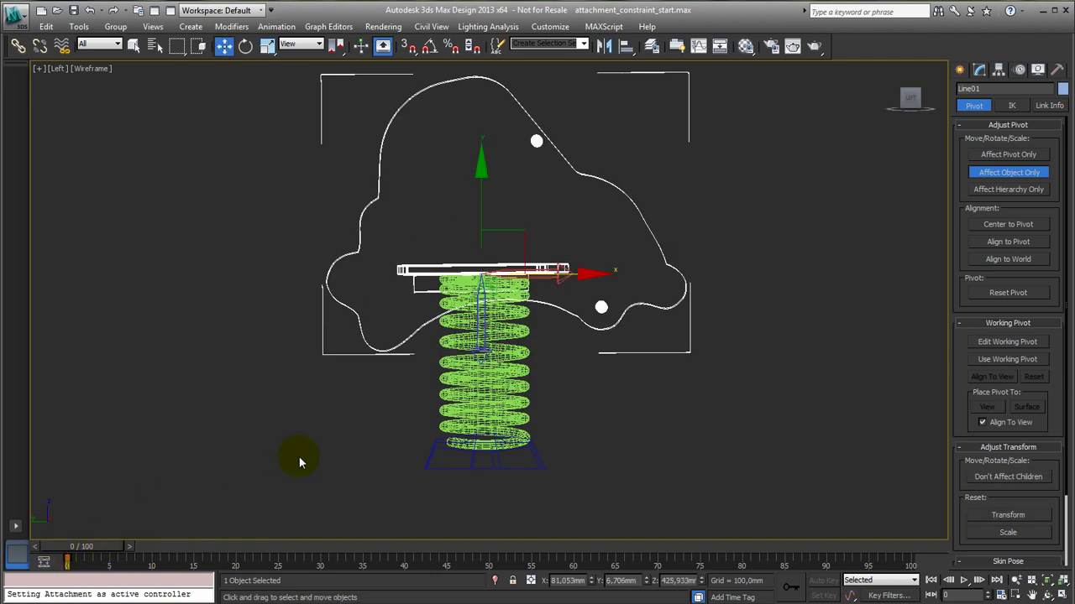
- With Angle Snap on, rotate the car about 85° so it stands upright
{"action": "left_click", "coordinate": [245, 45]}
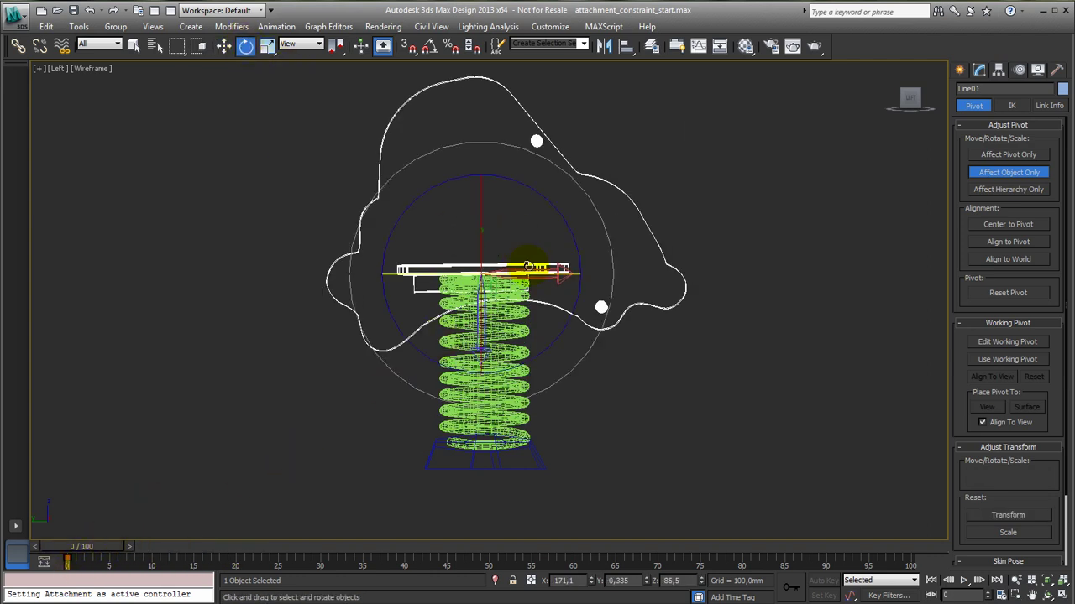
{"action": "left_click", "coordinate": [429, 45]}
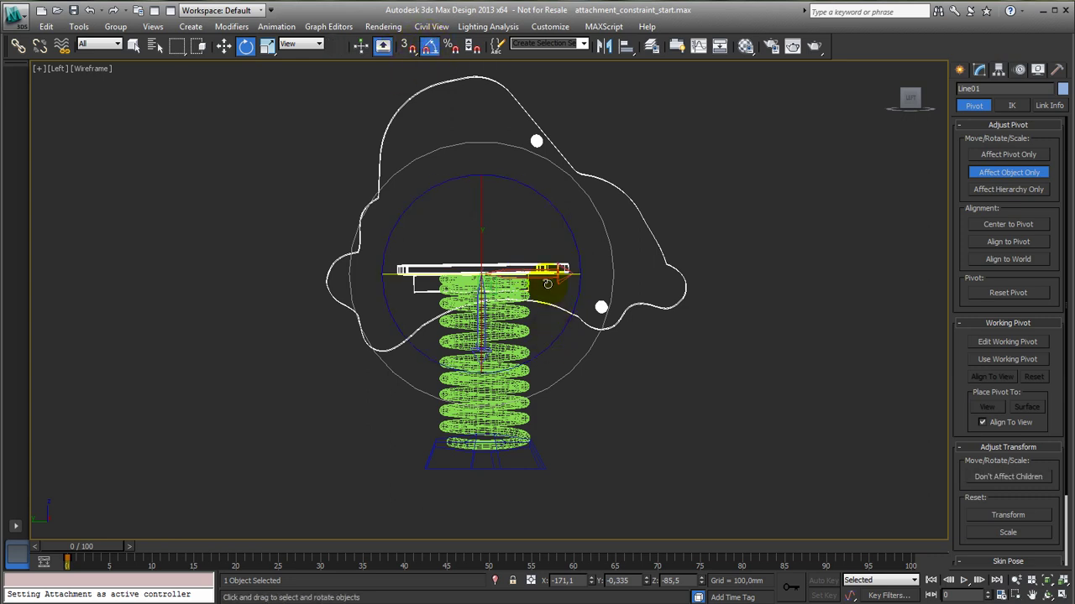
{"action": "left_click_drag", "start_coordinate": [490, 277], "coordinate": [484, 277]}
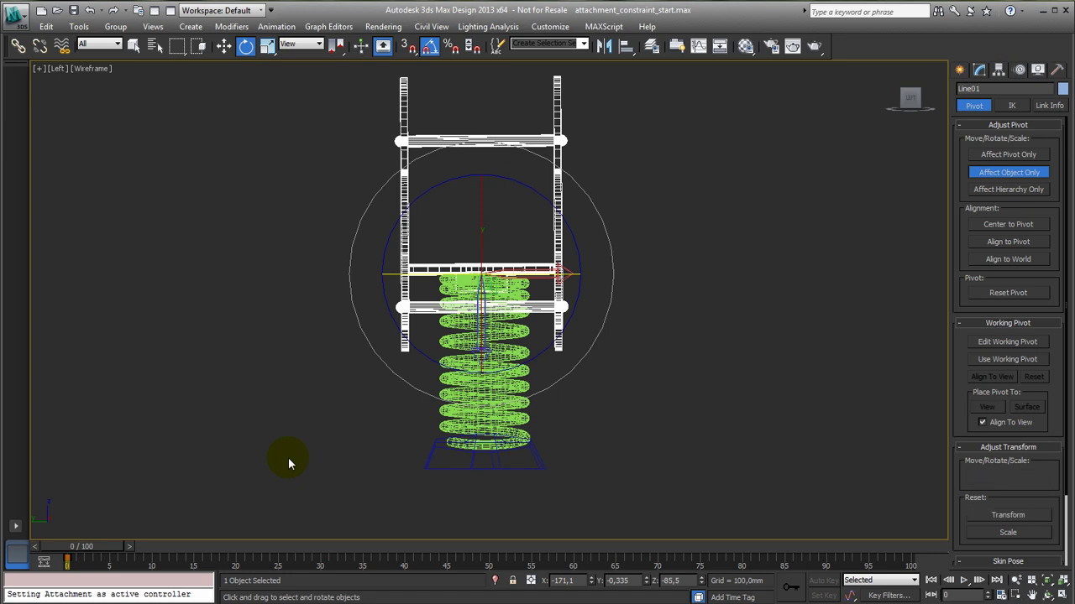
- In the Front view, turn the car 180°, shift it left over the spring, and scrub to check
{"action": "key", "text": "f"}
{"action": "middle_click_drag", "start_coordinate": [438, 487], "coordinate": [264, 461]}
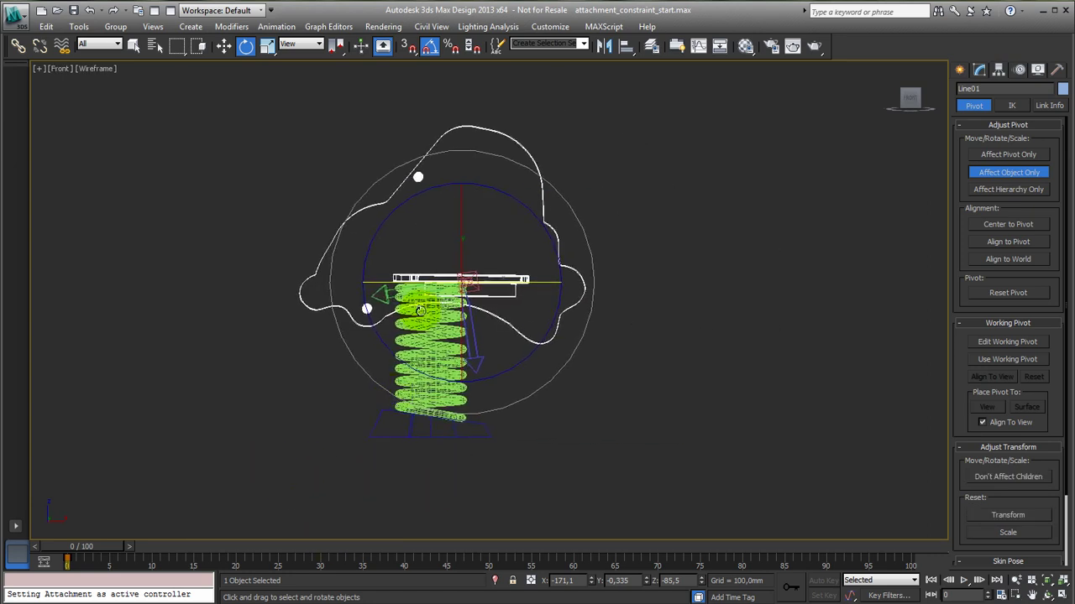
{"action": "left_click_drag", "start_coordinate": [502, 281], "coordinate": [383, 285]}
{"action": "right_click", "coordinate": [383, 285]}
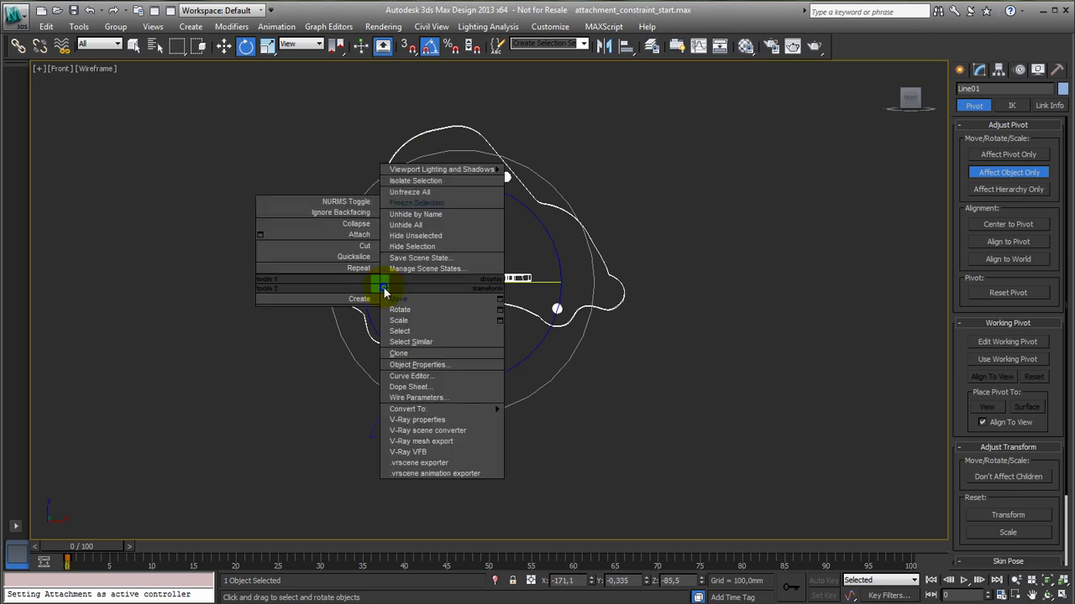
{"action": "left_click", "coordinate": [398, 304]}
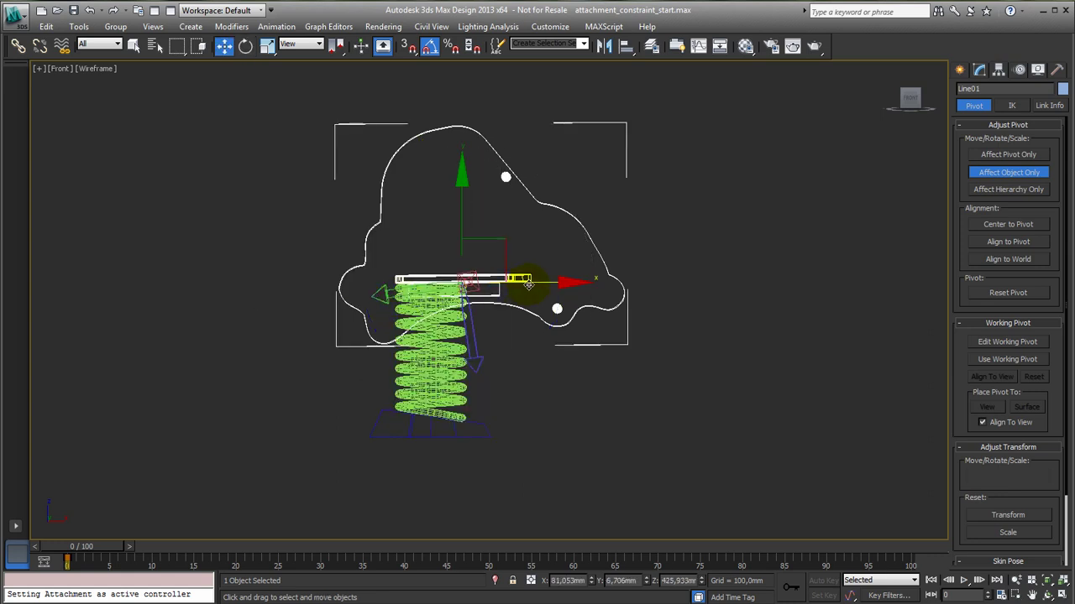
{"action": "left_click_drag", "start_coordinate": [522, 288], "coordinate": [493, 286]}
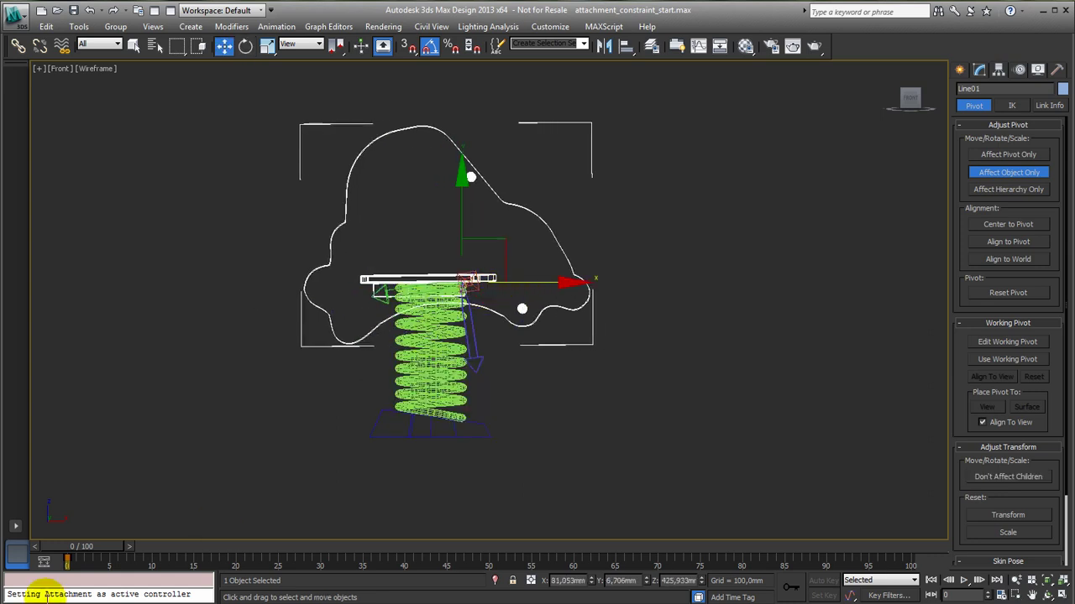
{"action": "mouse_move", "coordinate": [84, 547]}
{"action": "left_mouse_down"}
{"action": "mouse_move", "coordinate": [248, 536]}
{"action": "mouse_move", "coordinate": [84, 546]}
{"action": "mouse_move", "coordinate": [483, 549]}
{"action": "mouse_move", "coordinate": [83, 546]}
{"action": "left_mouse_up"}
- Turn off Affect Object Only, return to shaded view, and play the animation, stopping at frame 96
{"action": "key", "text": "w"}
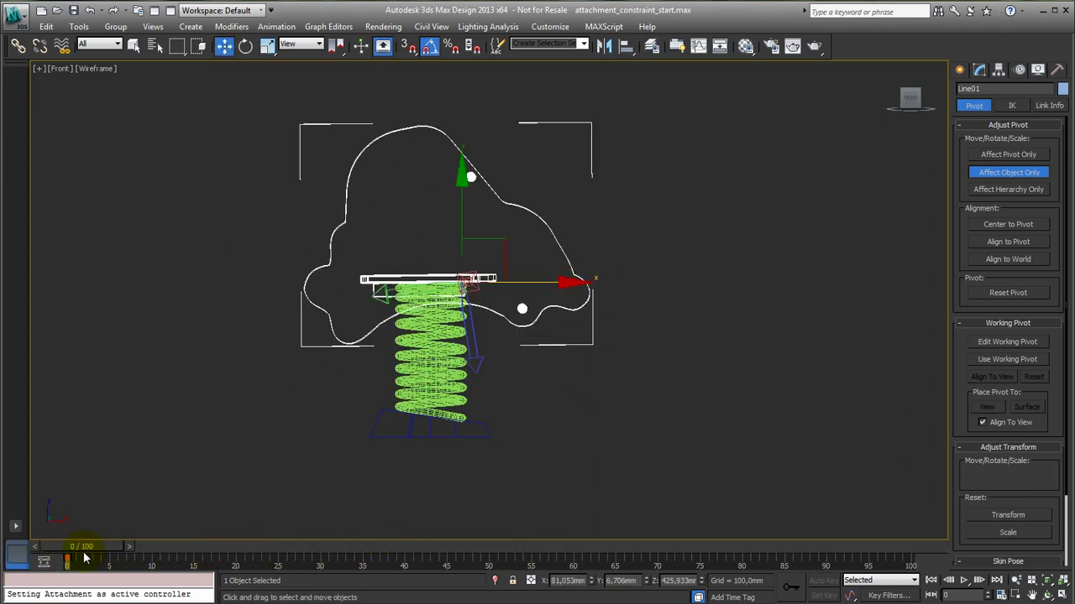
{"action": "left_click", "coordinate": [1007, 172]}
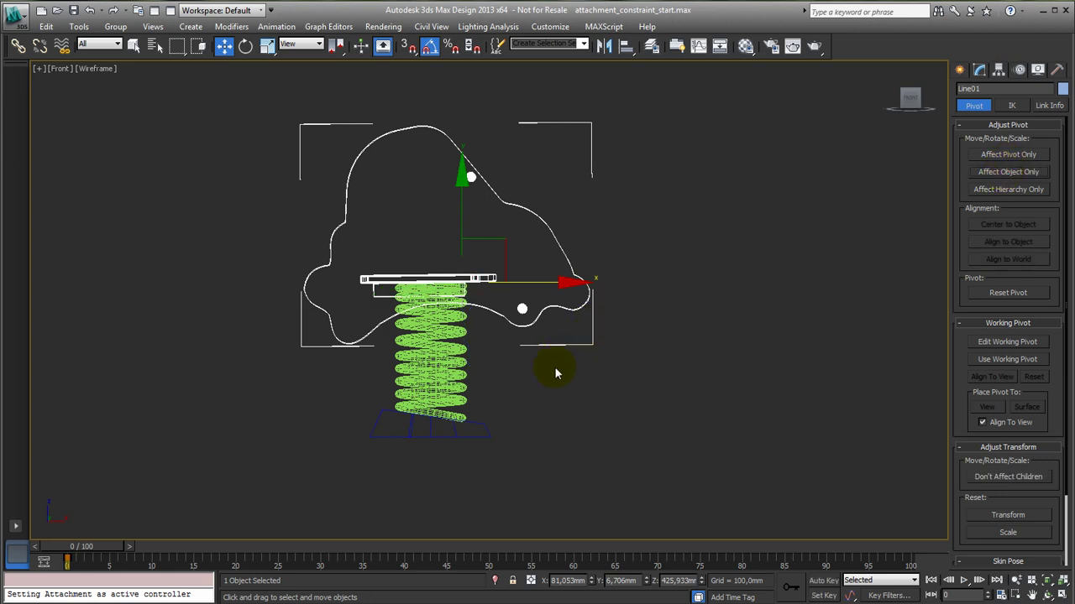
{"action": "key", "text": "F3"}
{"action": "middle_click_drag", "start_coordinate": [537, 430], "coordinate": [582, 451], "text": "alt"}
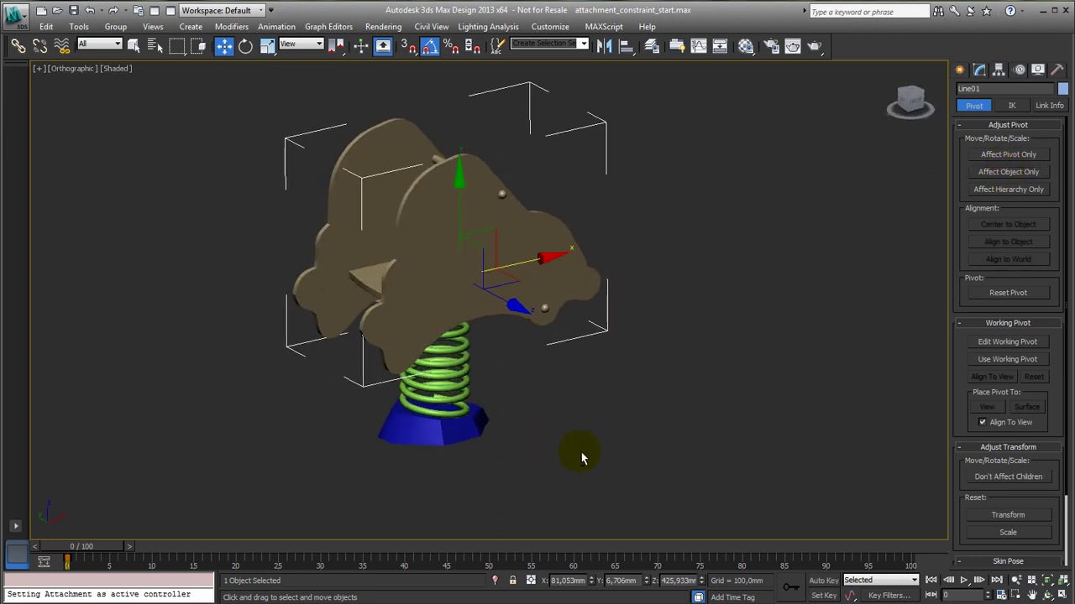
{"action": "left_click", "coordinate": [963, 580]}
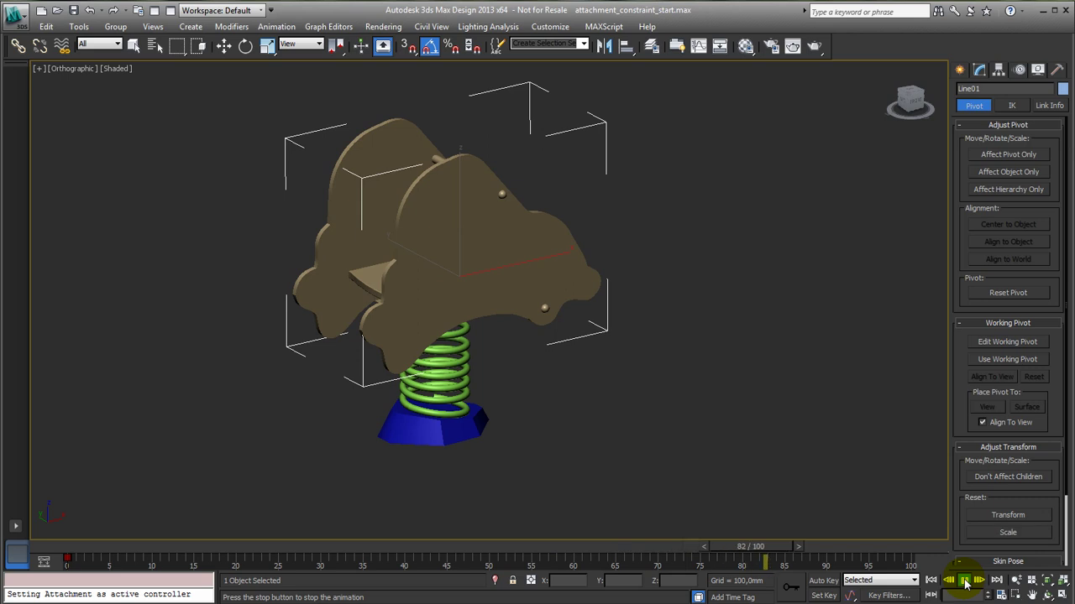
{"action": "left_click", "coordinate": [964, 580]}
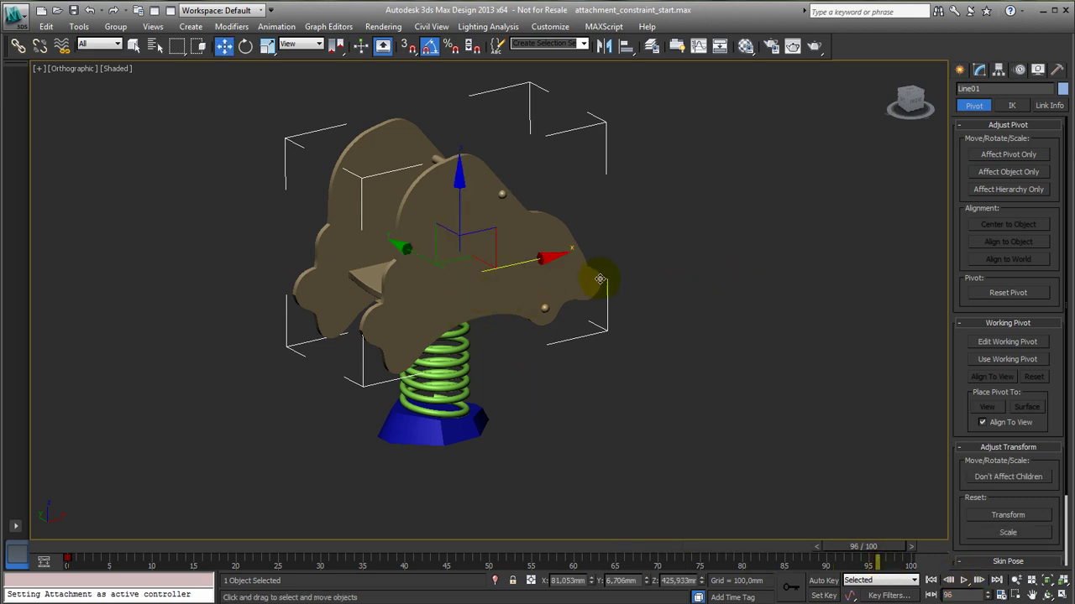
- Bring up Line01's Attachment Parameters in the Motion panel, confirming it is attached to Helix02 with Align To Surface on
{"action": "left_click", "coordinate": [1017, 71]}
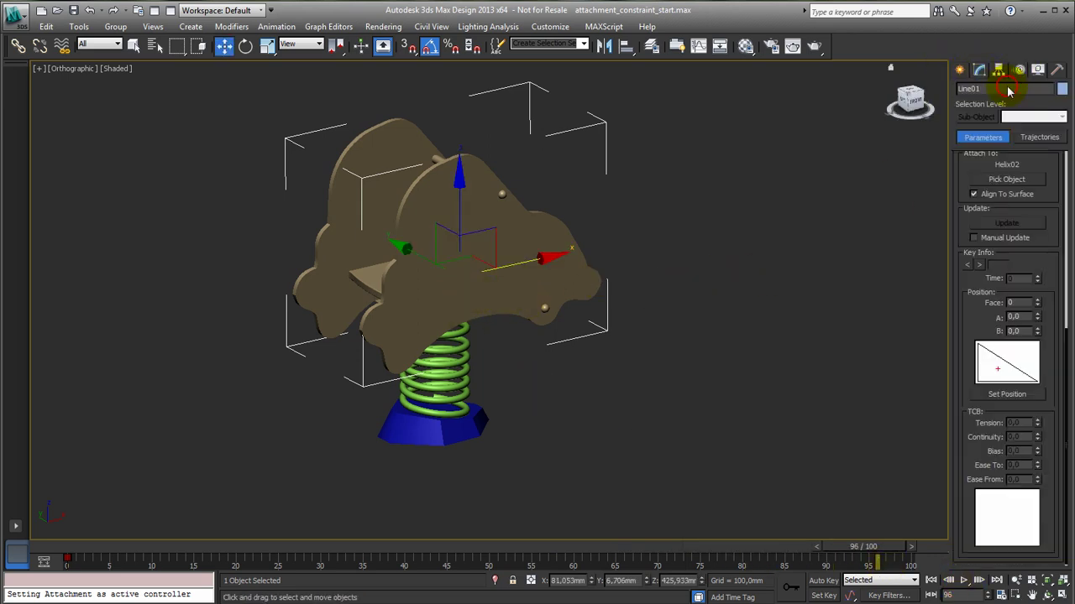
{"action": "left_click_drag", "start_coordinate": [962, 165], "coordinate": [960, 213]}
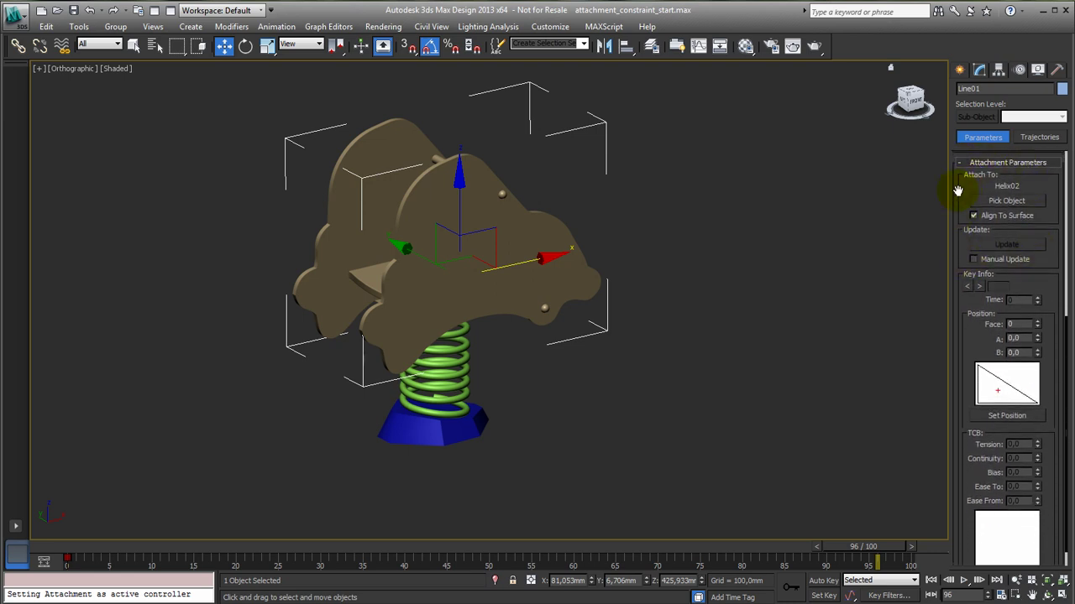